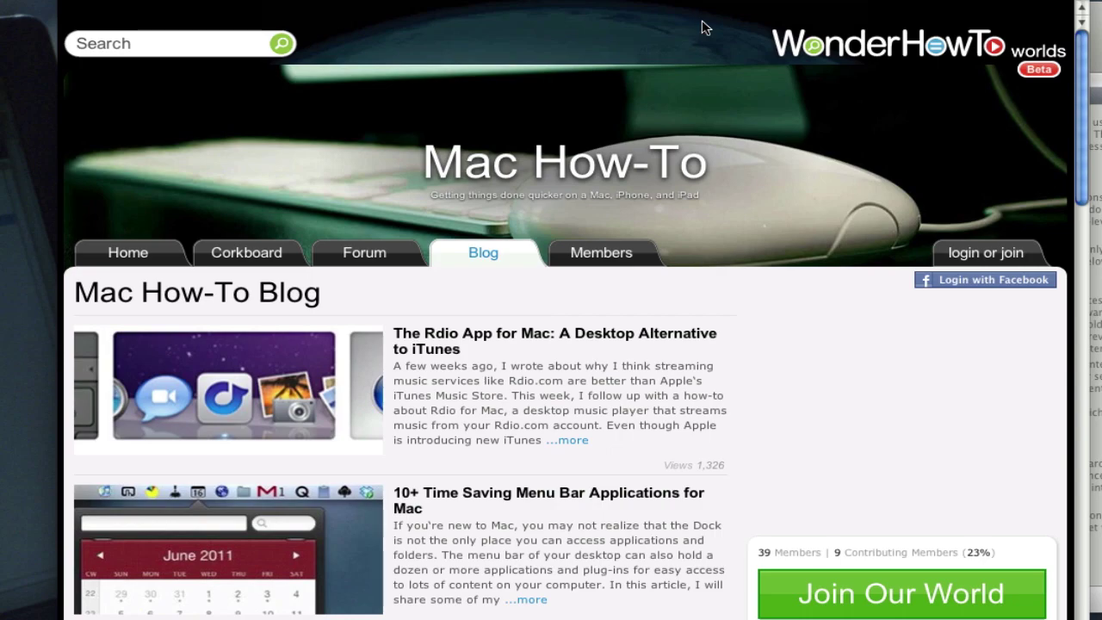
pyautogui.scroll(-5, 714, 315)
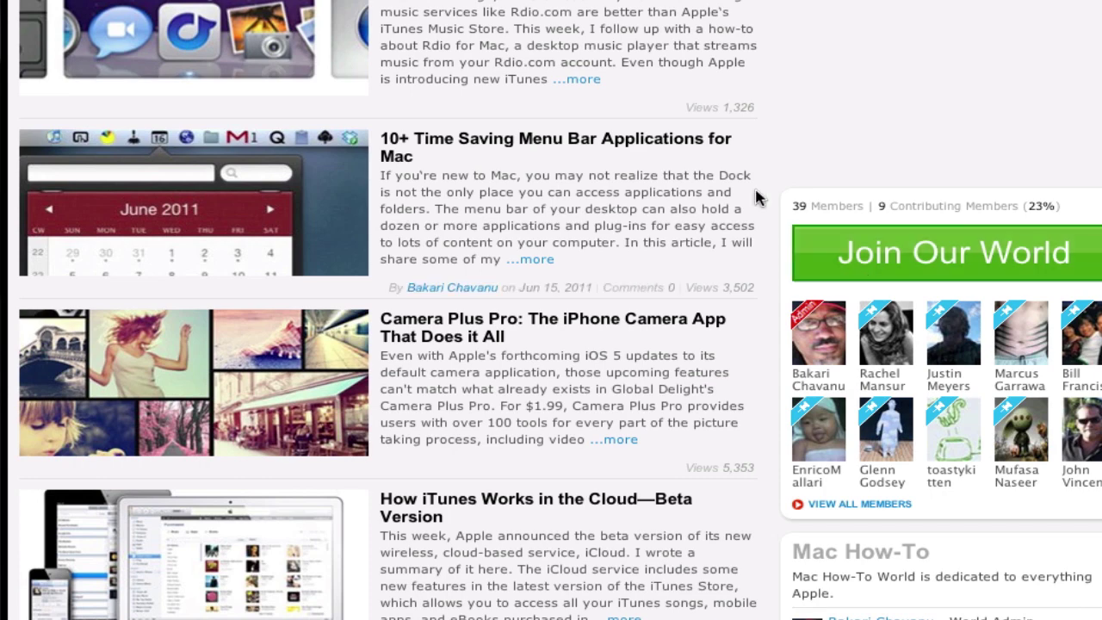
pyautogui.scroll(4, 756, 196)
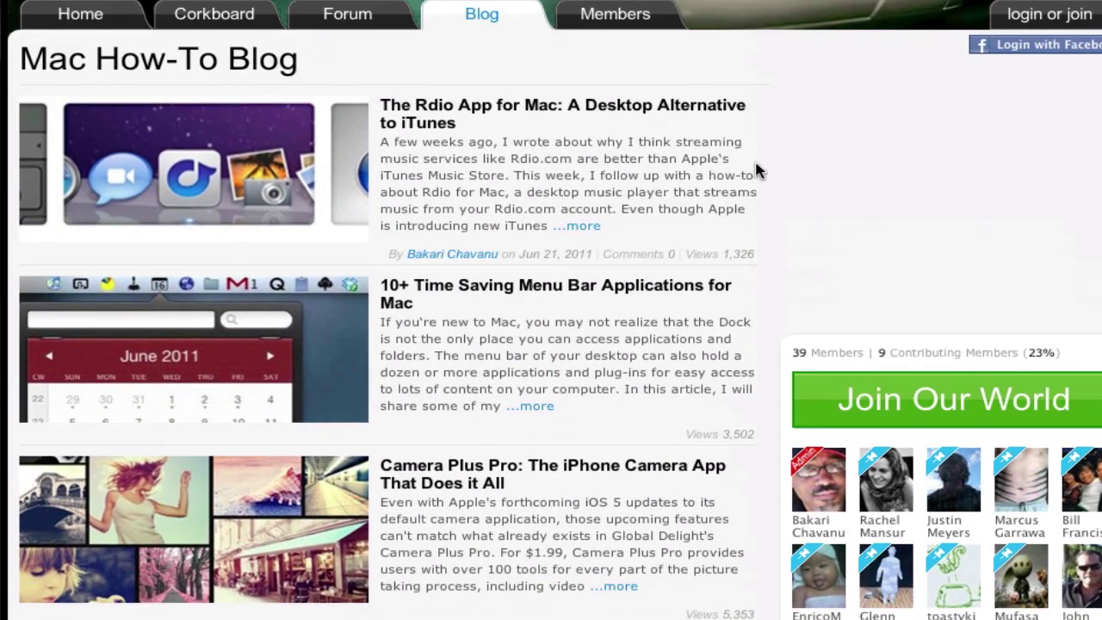
pyautogui.scroll(3, 834, 266)
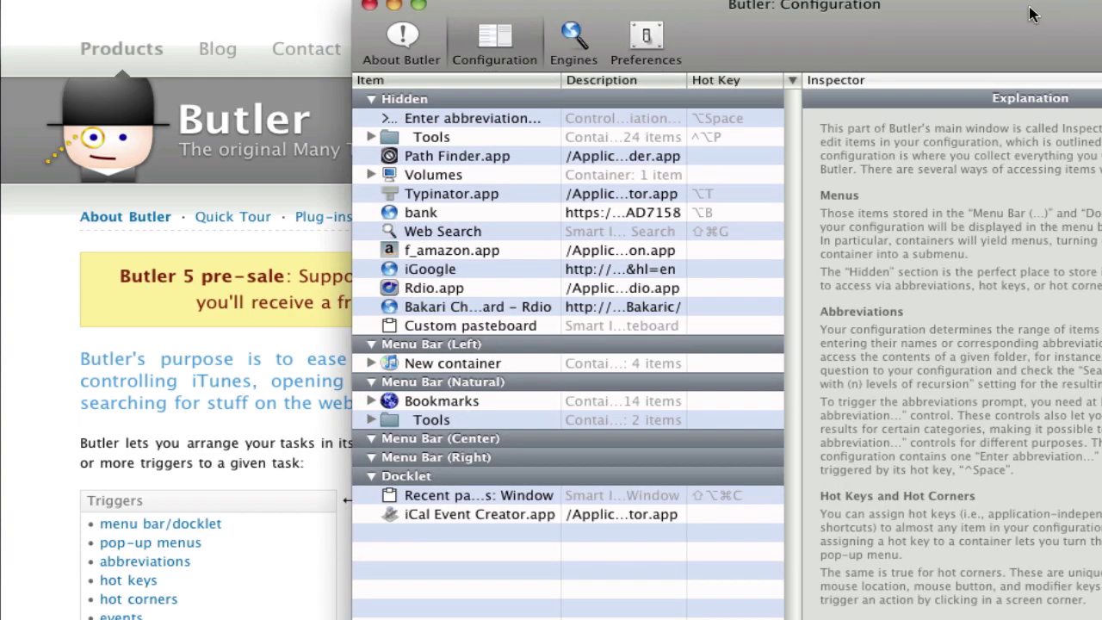
# - Close the Butler configuration window and look through the iTunes controls, Bookmarks and Tools menus that Butler adds to the menu bar
pyautogui.moveTo(1032, 8); pyautogui.dragTo(833, 3)
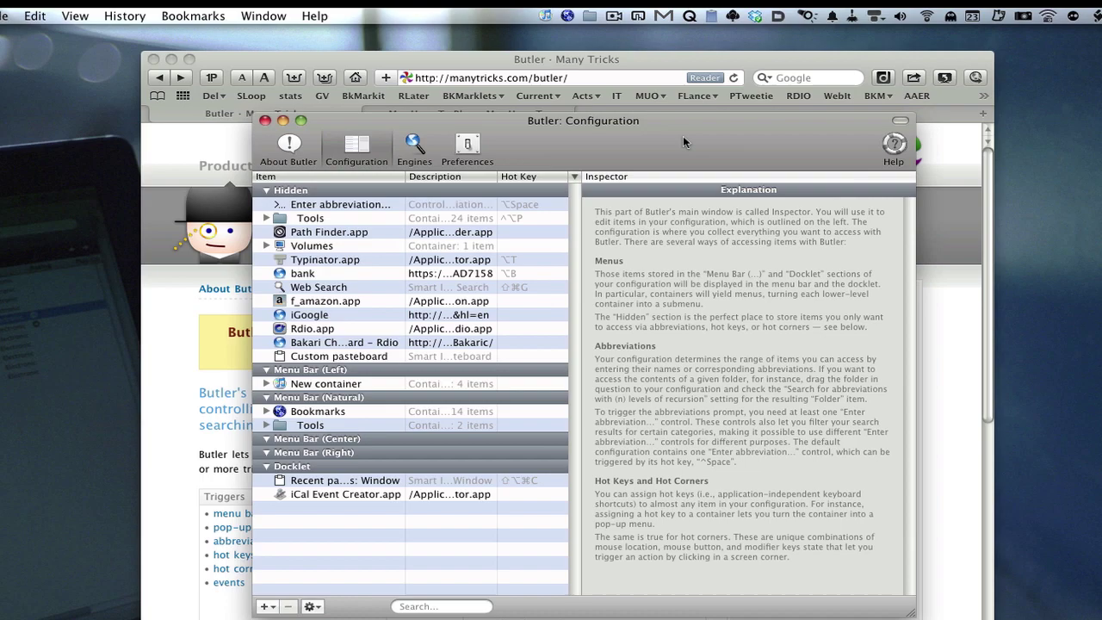
pyautogui.press('super+w')
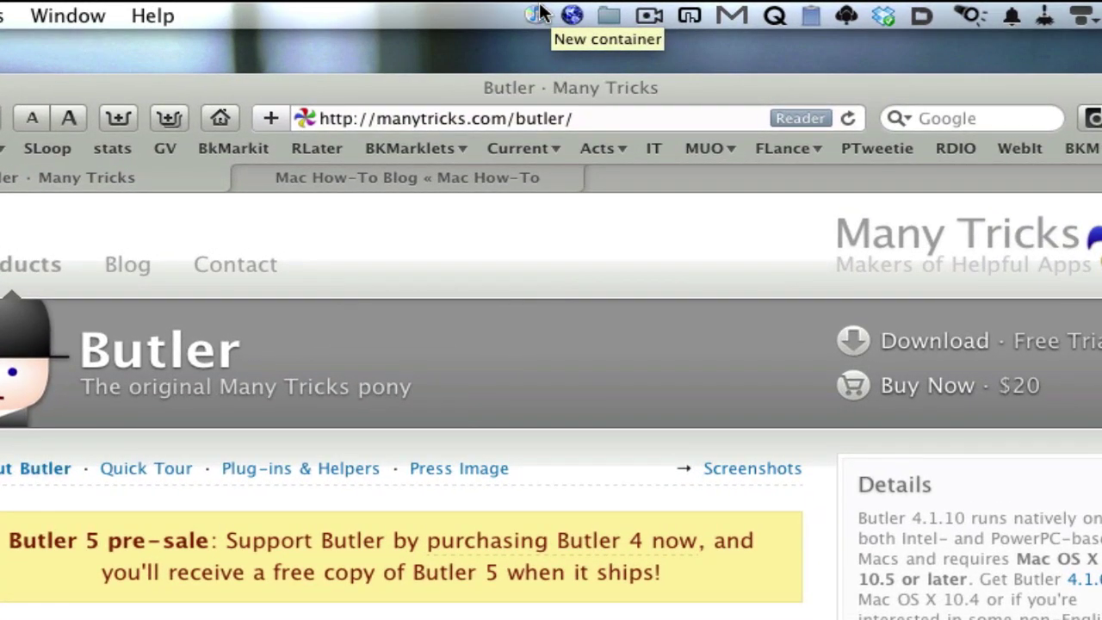
pyautogui.click(535, 17)
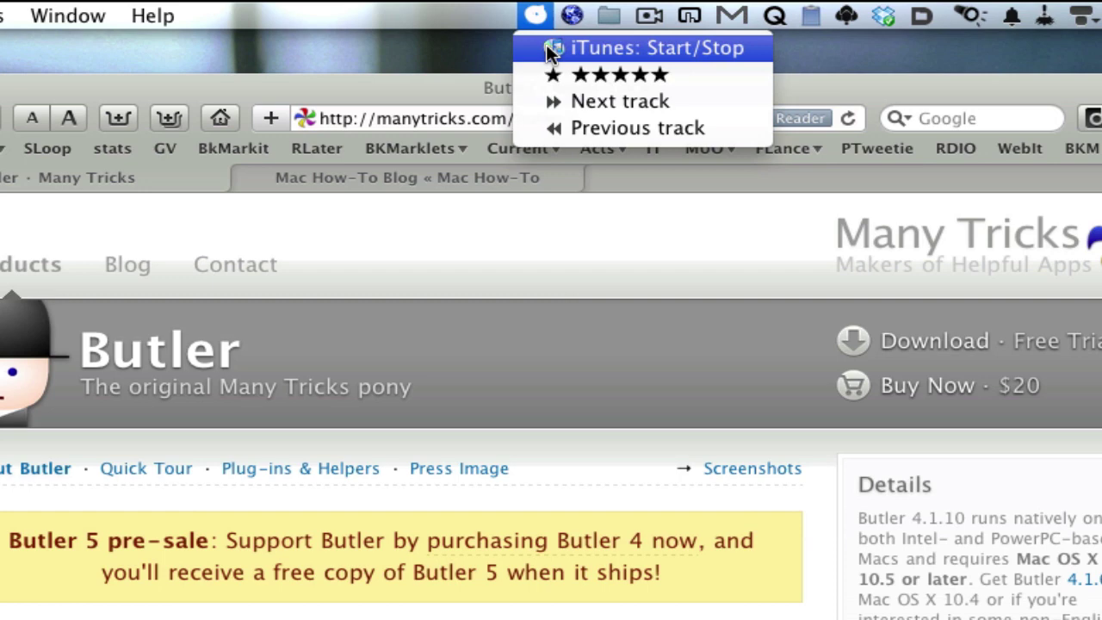
pyautogui.click(549, 50)
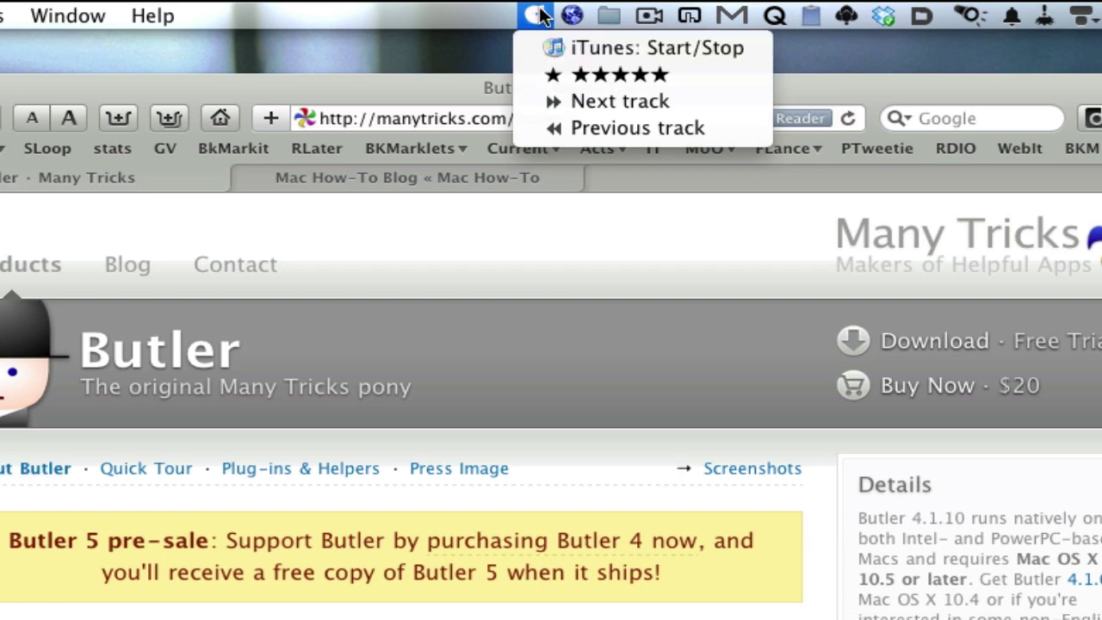
pyautogui.click(572, 15)
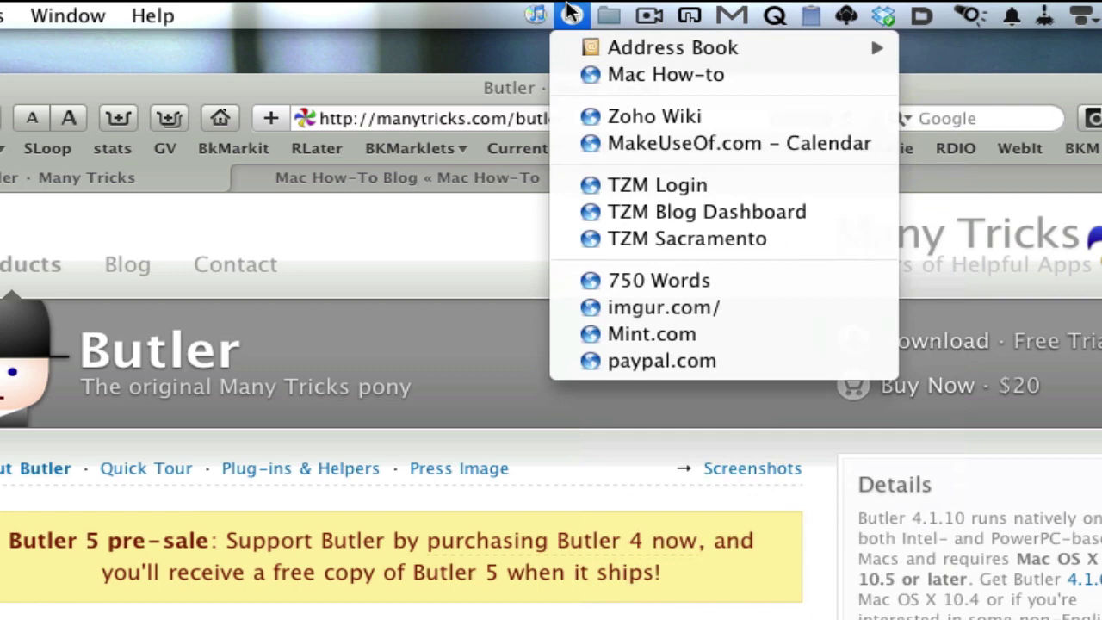
pyautogui.moveTo(608, 14)
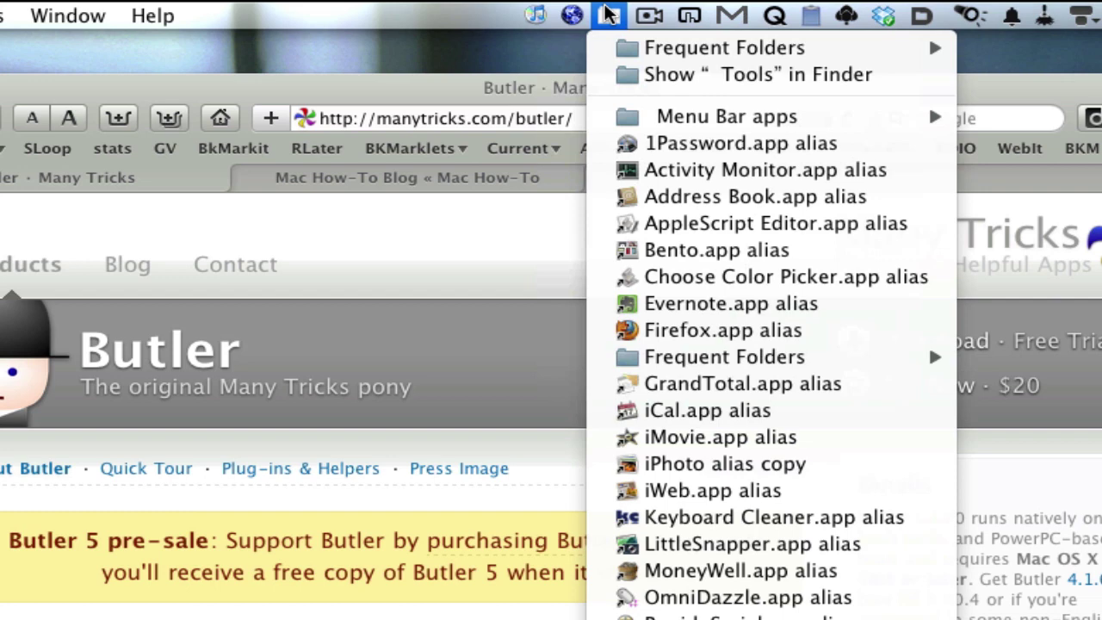
pyautogui.click(607, 15)
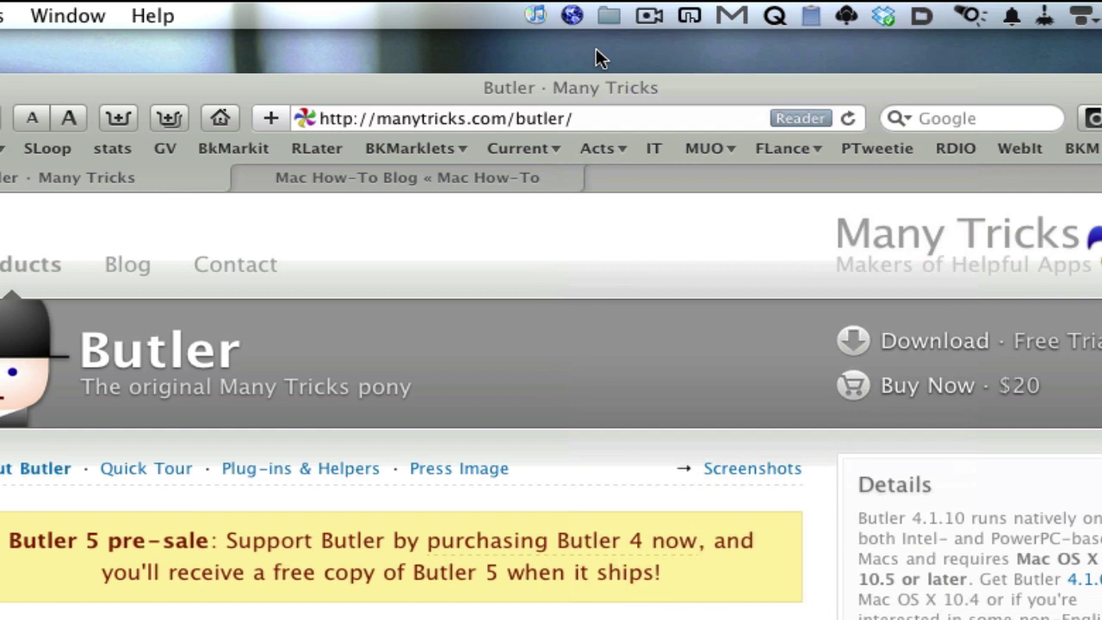
# - View the Recent Pasteboards window from Butler's pop-up list of items, and close it
pyautogui.hotkey('ctrl', 'space')
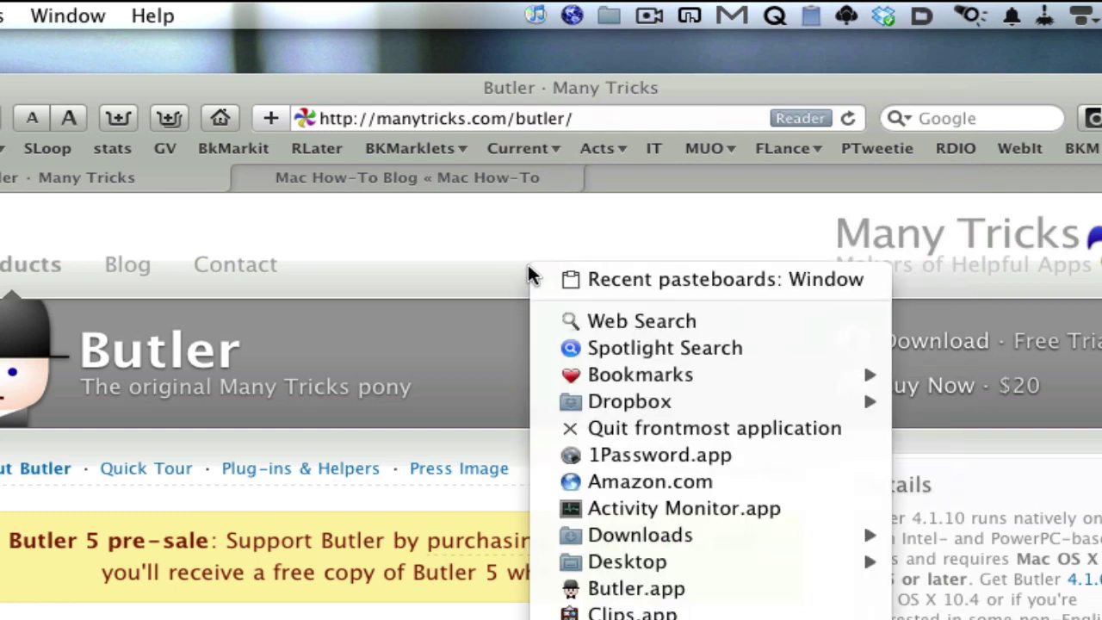
pyautogui.click(611, 284)
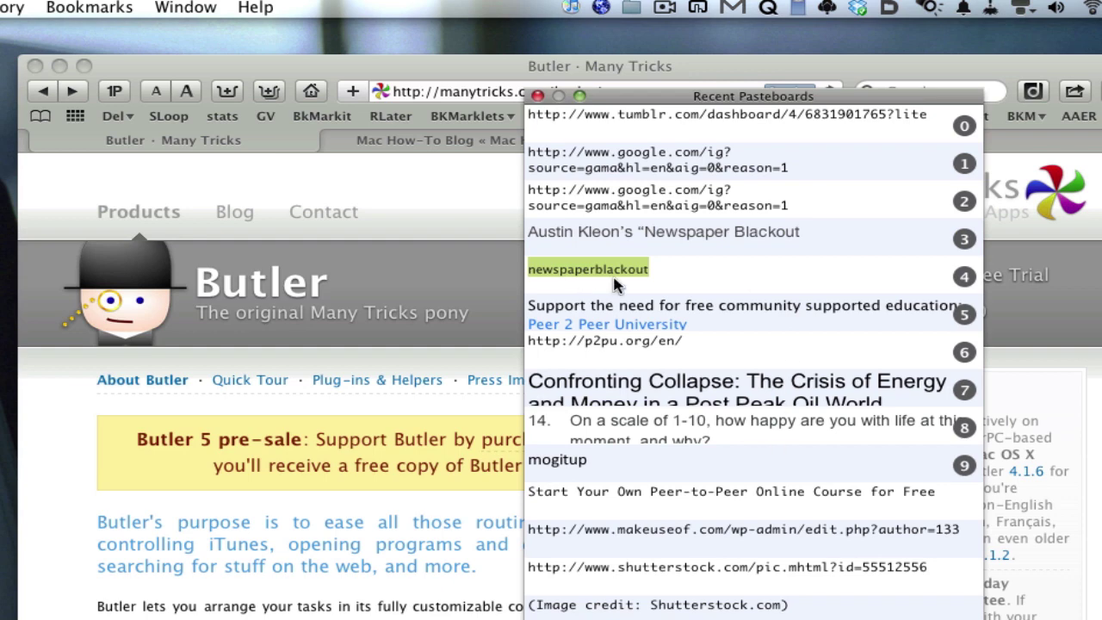
pyautogui.click(539, 96)
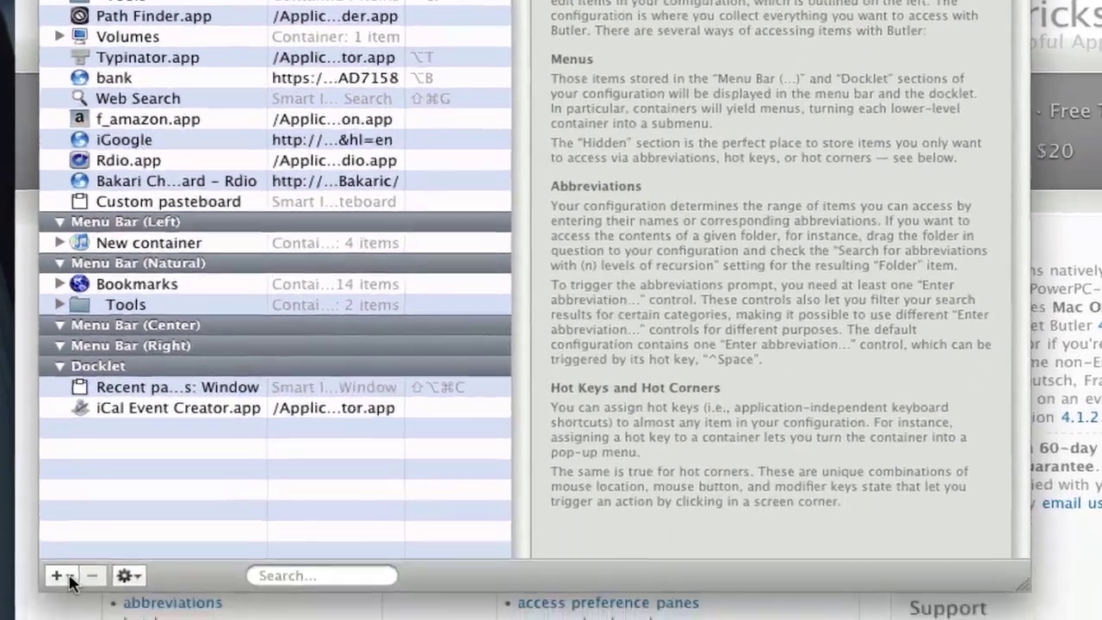
# - Add a Web Search smart item to the Butler configuration and place it at the start of the Menu Bar (Left) section
pyautogui.click(55, 616)
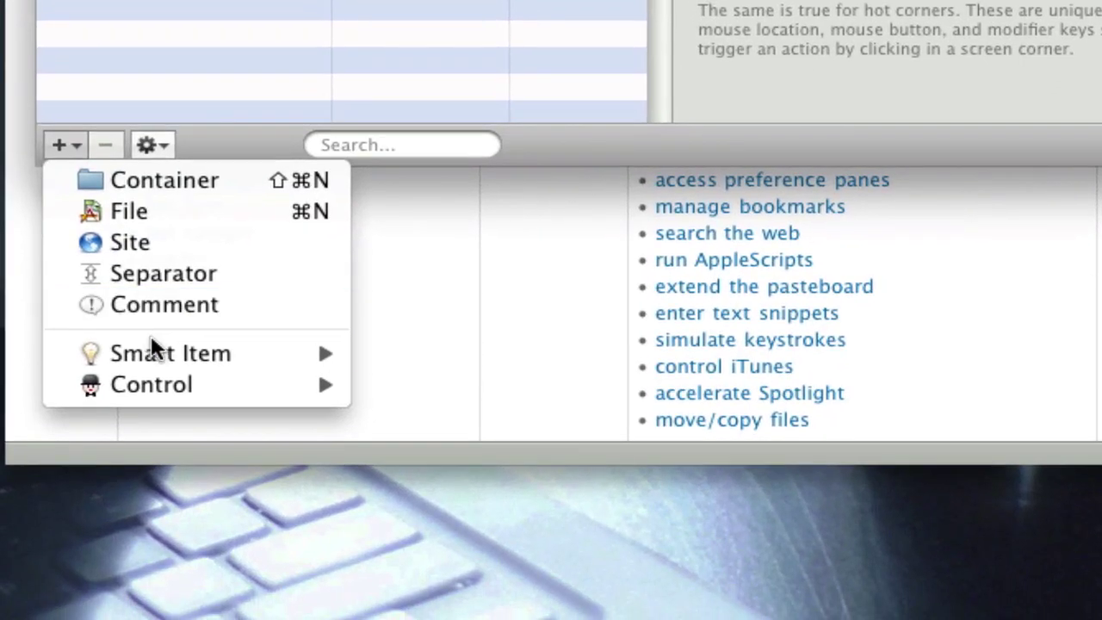
pyautogui.moveTo(155, 441)
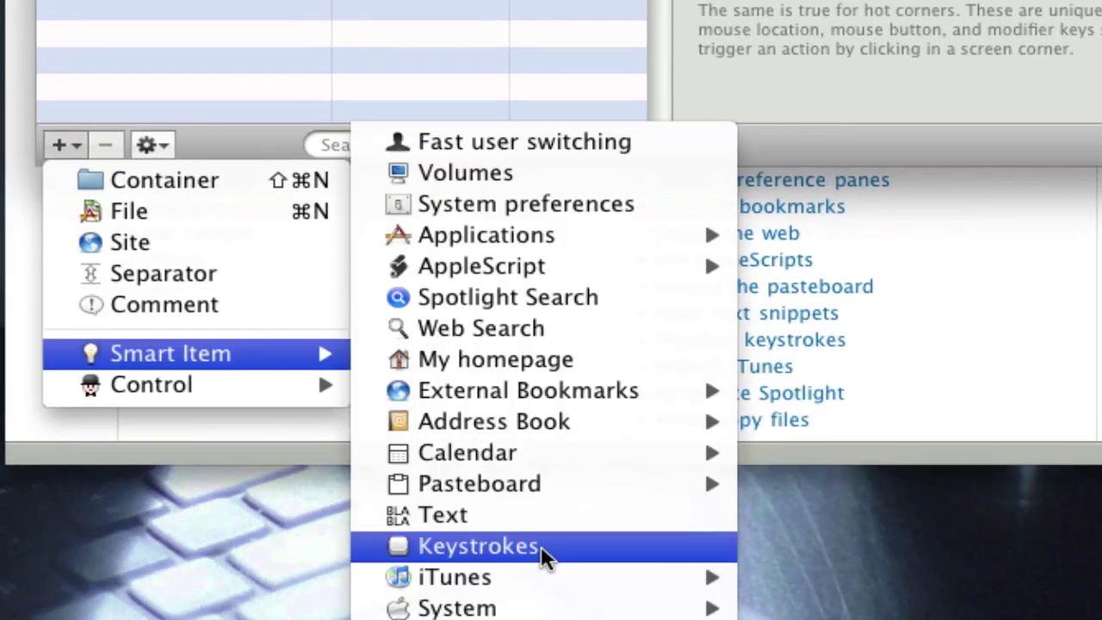
pyautogui.moveTo(548, 583)
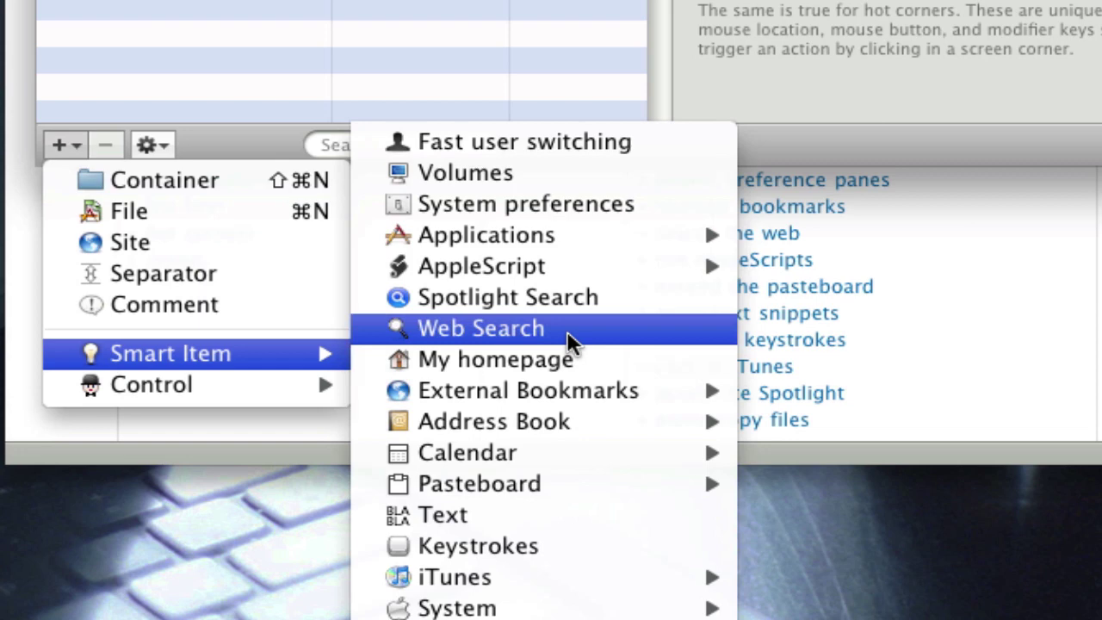
pyautogui.click(568, 340)
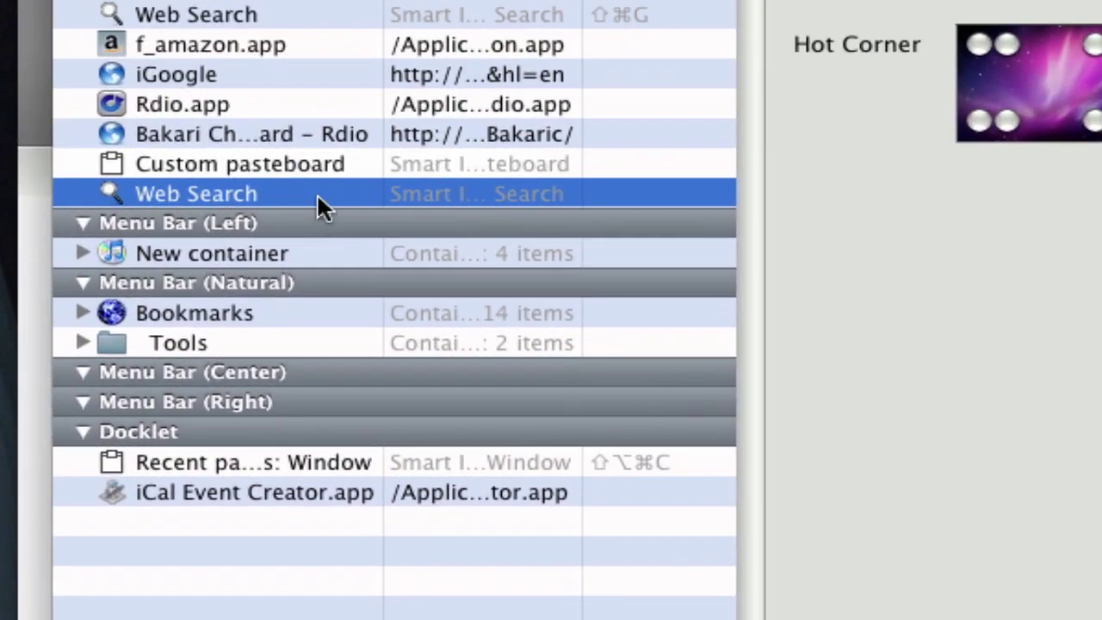
pyautogui.moveTo(317, 196); pyautogui.dragTo(301, 236)
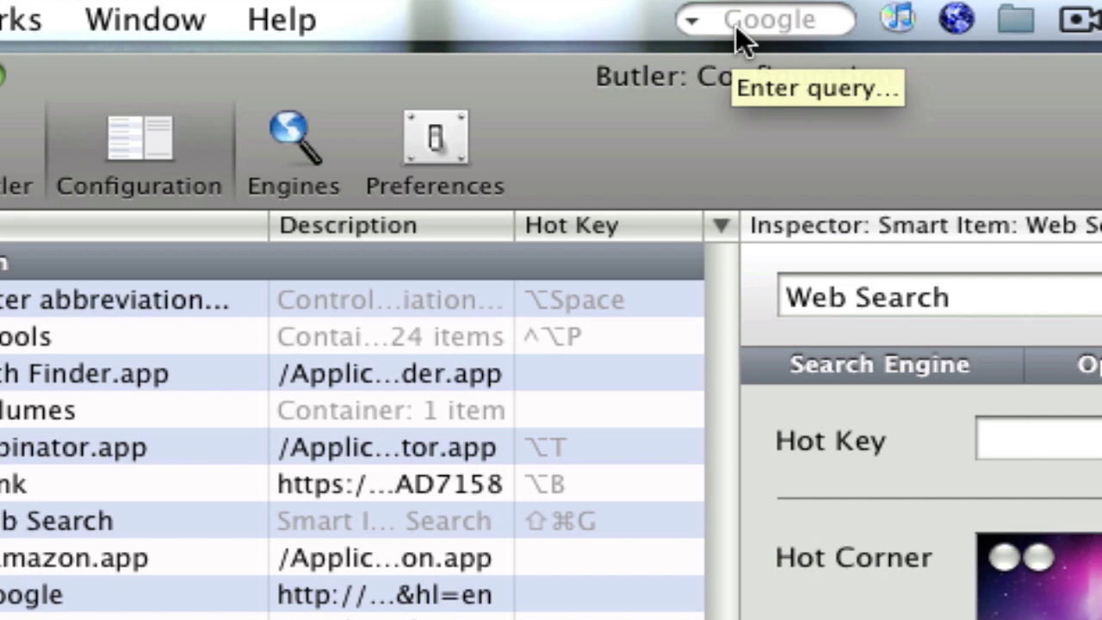
pyautogui.click(766, 23)
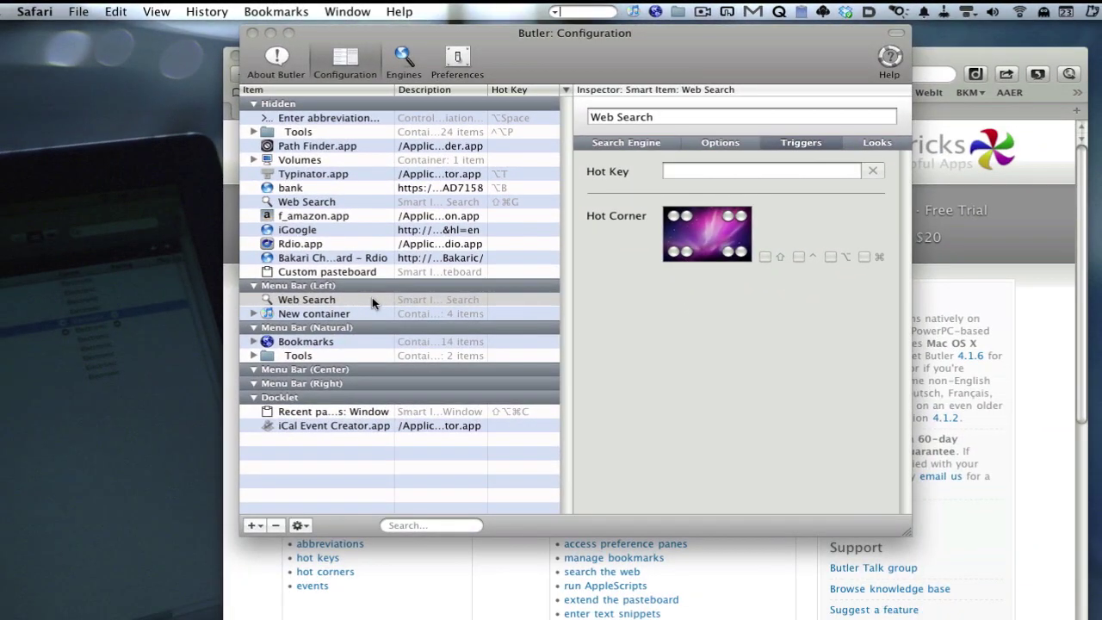
# - Set the screen's upper-left hot corner as a trigger for the Menu Bar (Left) Web Search item, and view Rdio.app's triggers
pyautogui.click(372, 298)
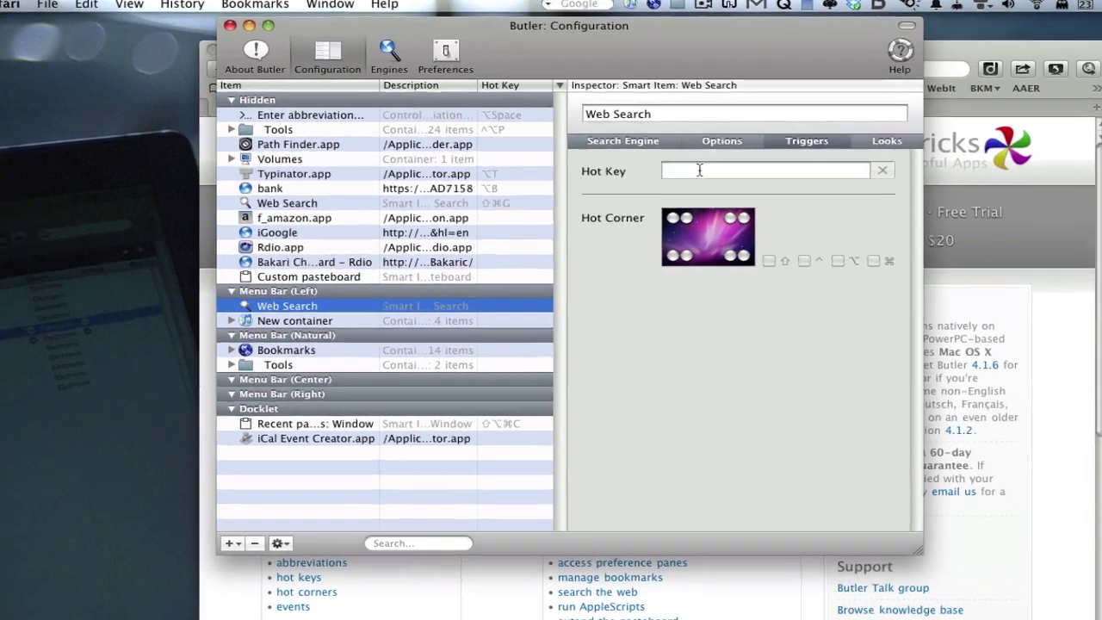
pyautogui.click(699, 170)
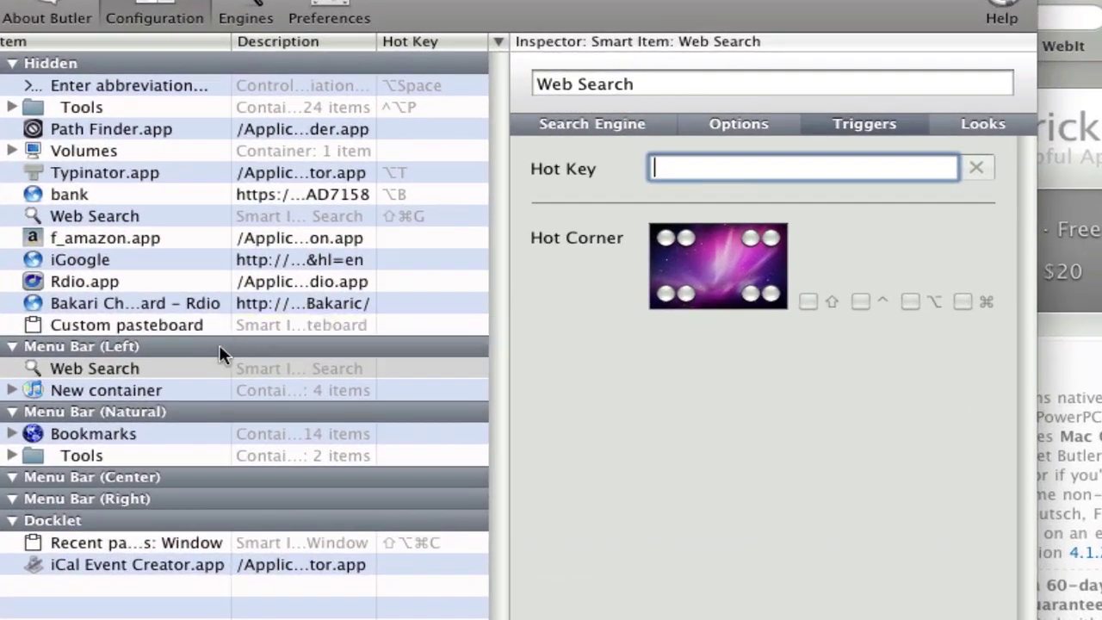
pyautogui.click(192, 366)
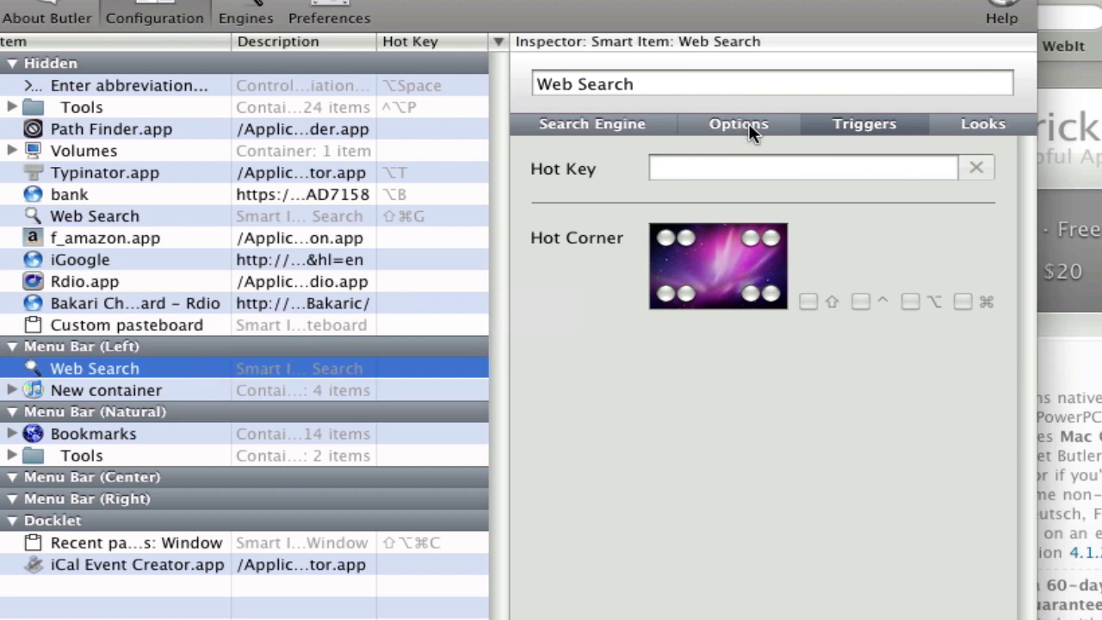
pyautogui.click(704, 165)
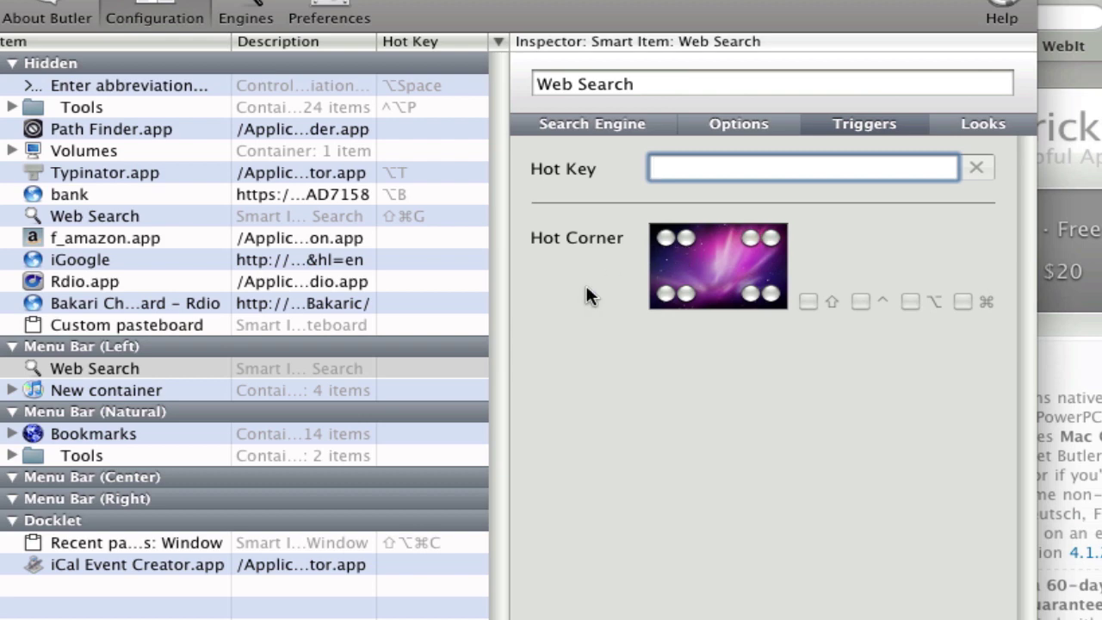
pyautogui.click(667, 238)
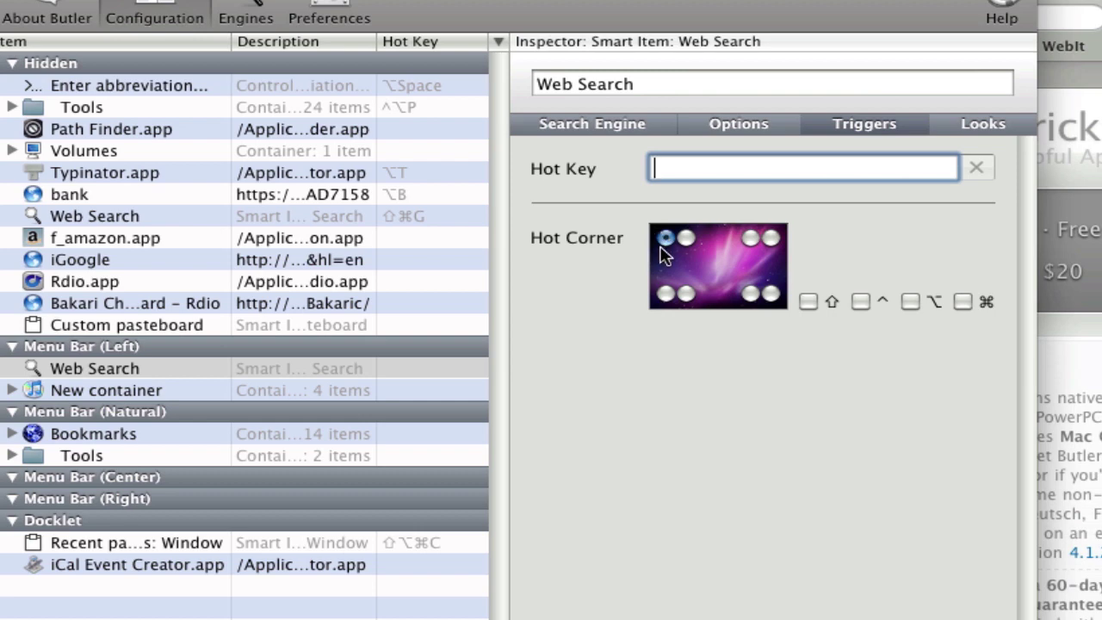
pyautogui.click(686, 239)
pyautogui.click(176, 281)
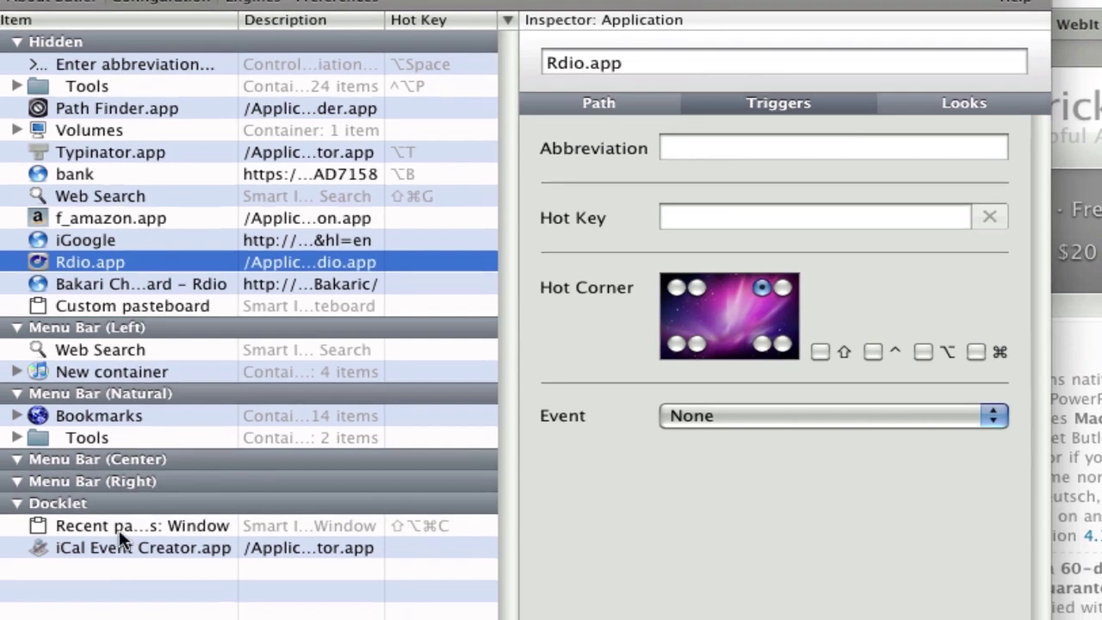
# - Add a container below Rdio.app in the Hidden section and name it Favorite Sites
pyautogui.click(10, 619)
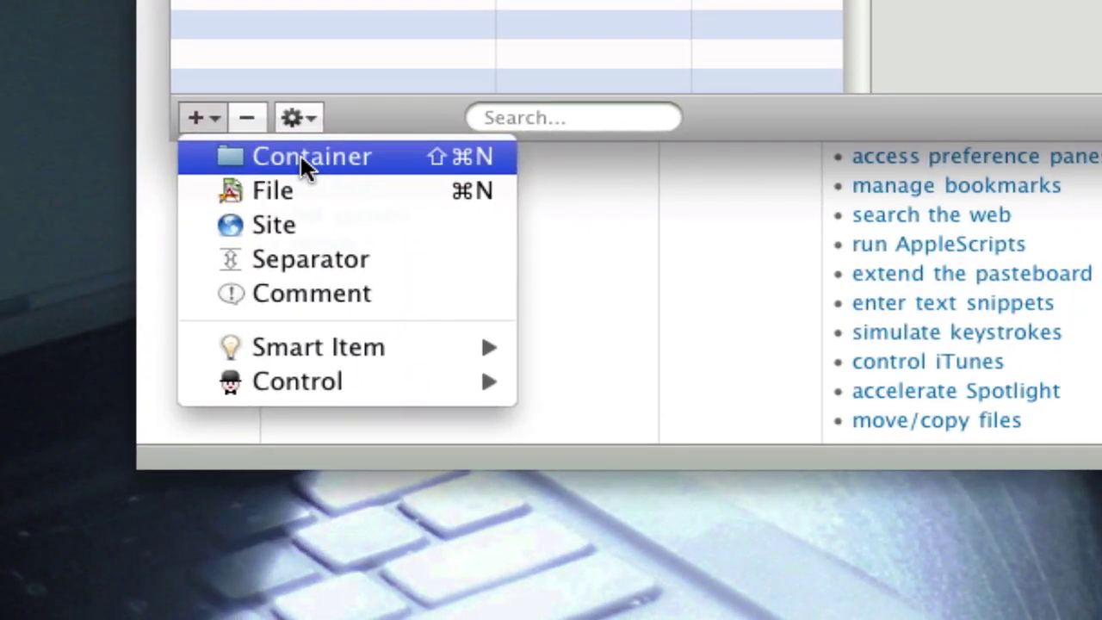
pyautogui.click(149, 454)
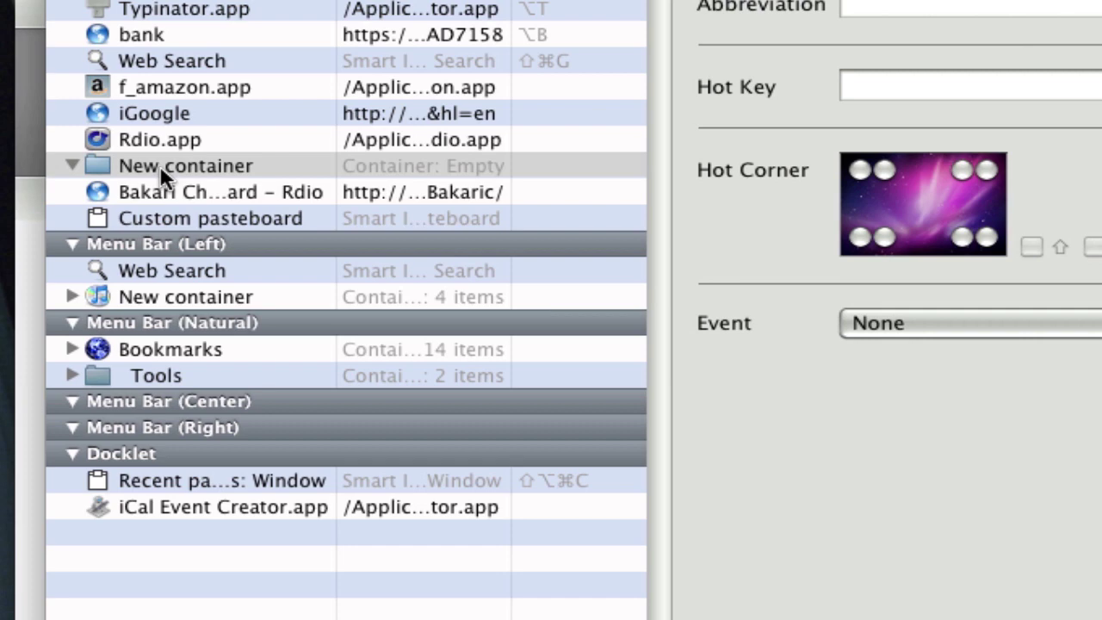
pyautogui.click(159, 165)
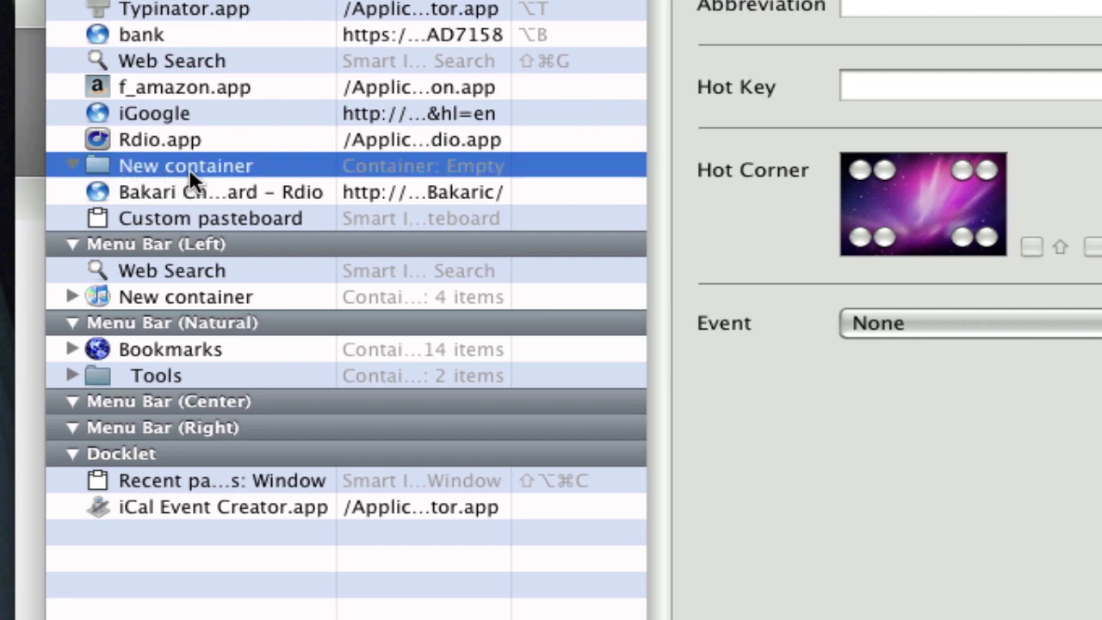
pyautogui.click(190, 168)
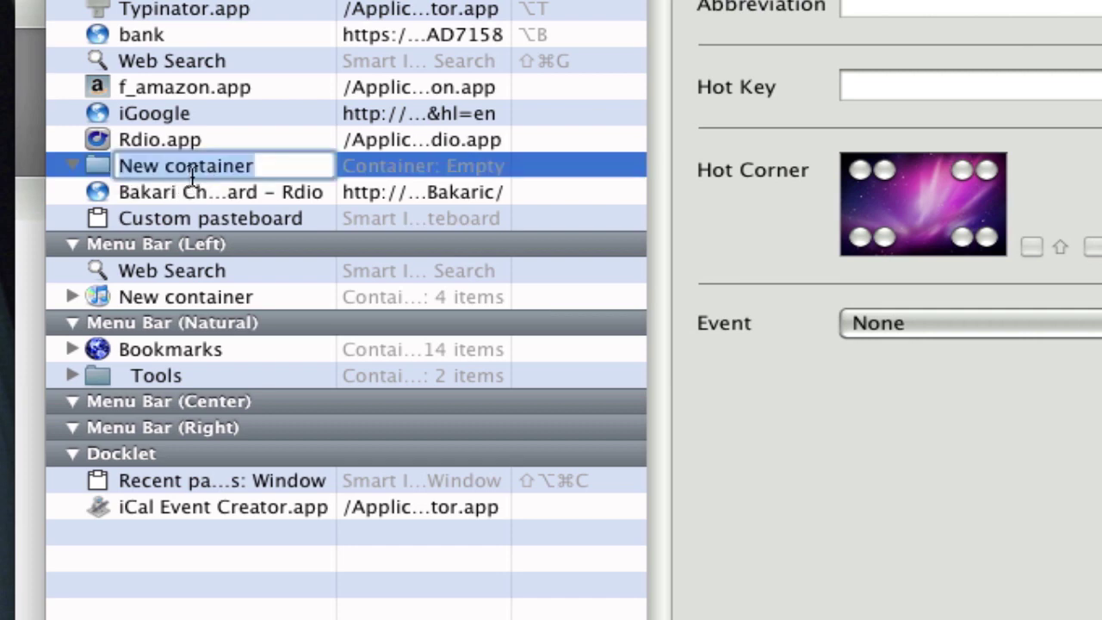
pyautogui.write('Favo')
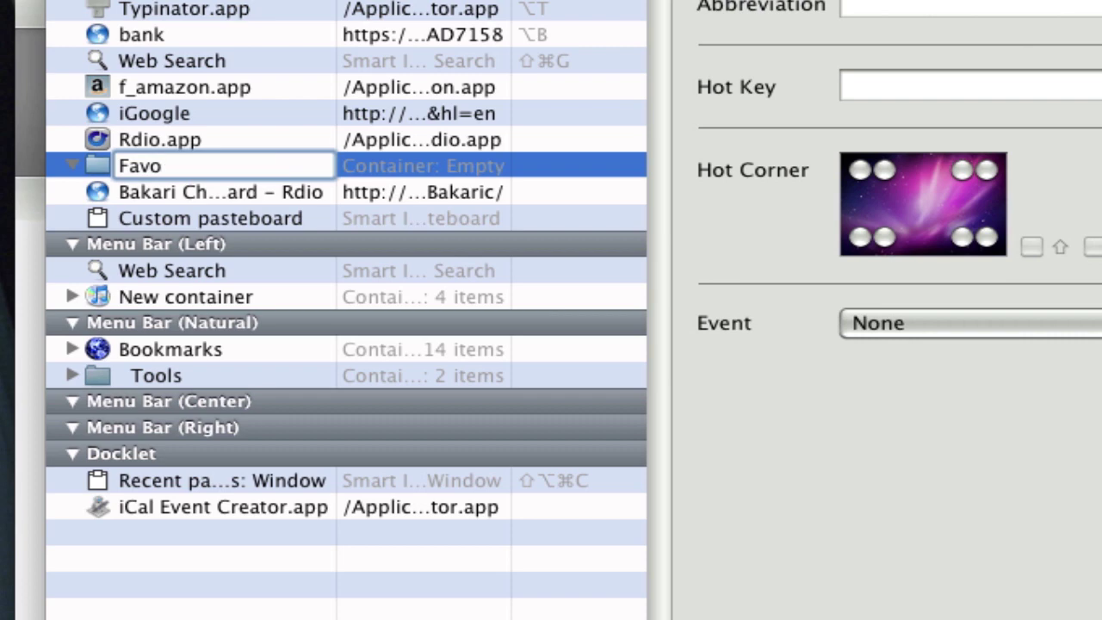
pyautogui.write('rite Sites')
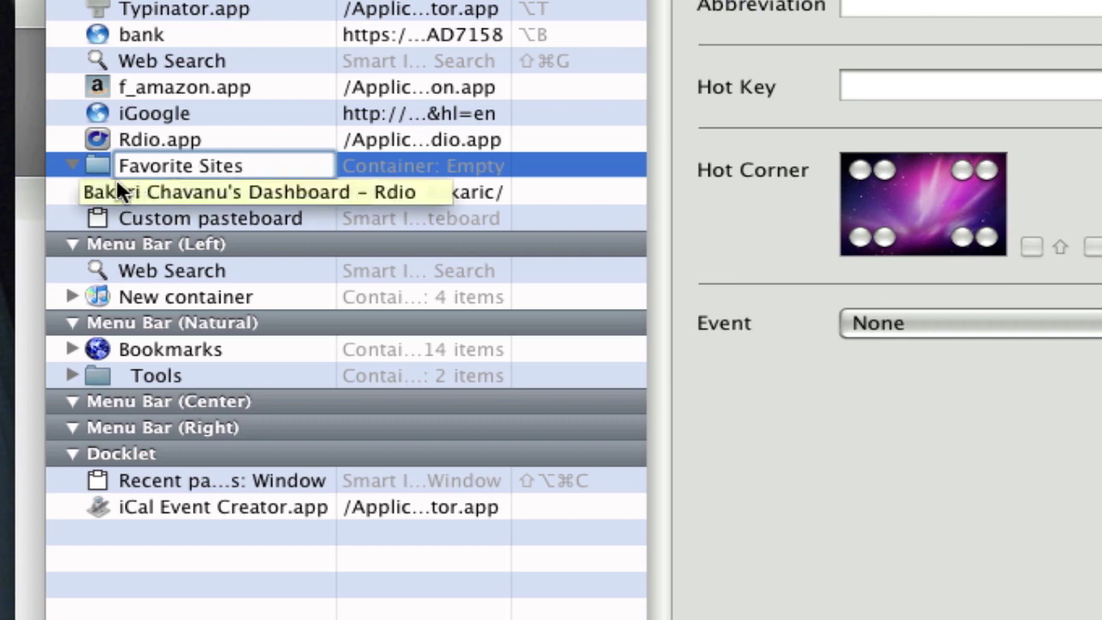
pyautogui.press('Return')
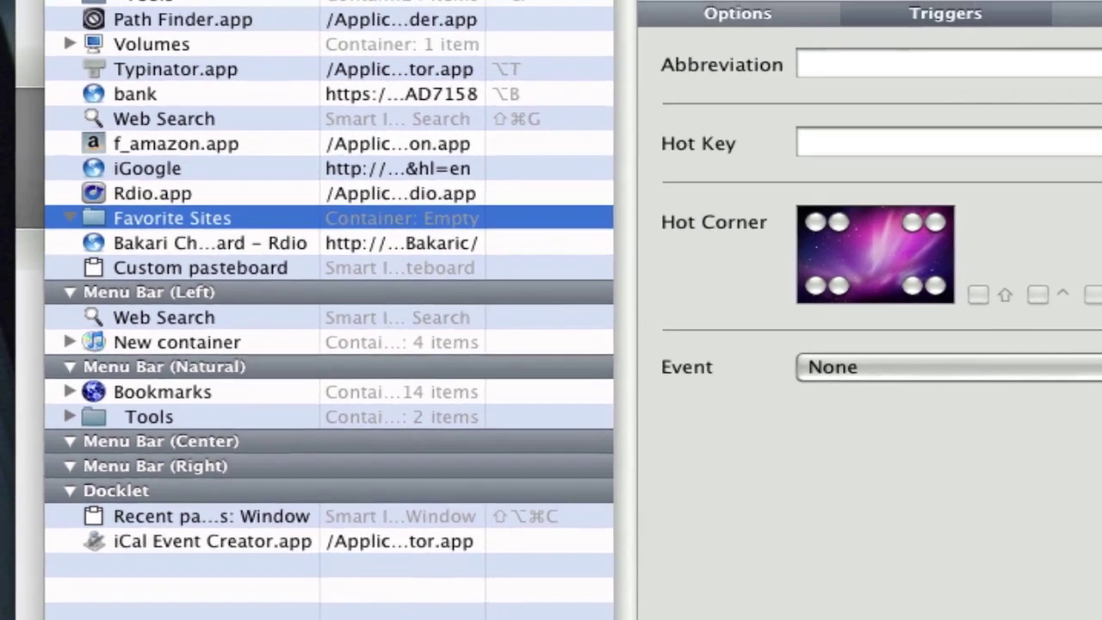
# - Switch to Safari and add the open Butler · Many Tricks page to the Favorite Sites container in Butler
pyautogui.press('super+Tab')
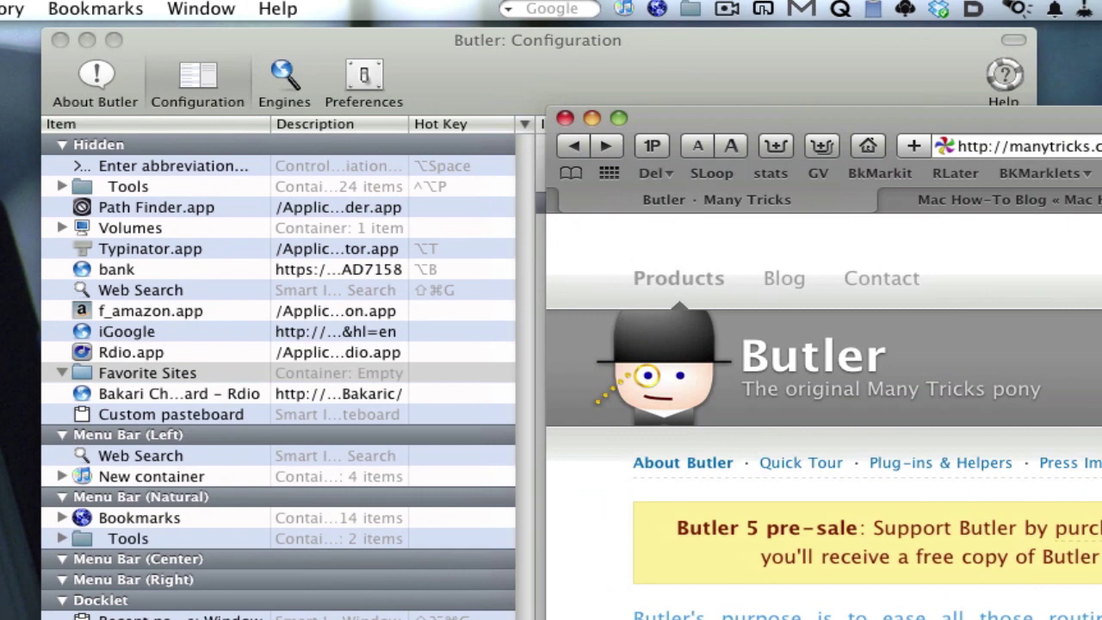
pyautogui.click(947, 148)
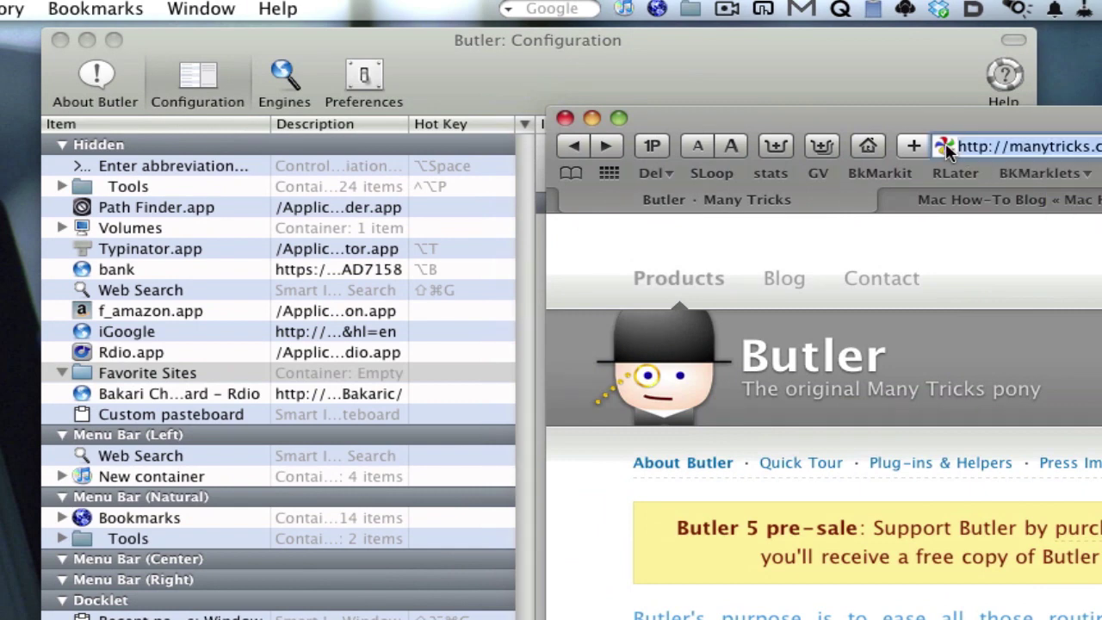
pyautogui.moveTo(948, 148); pyautogui.dragTo(246, 374)
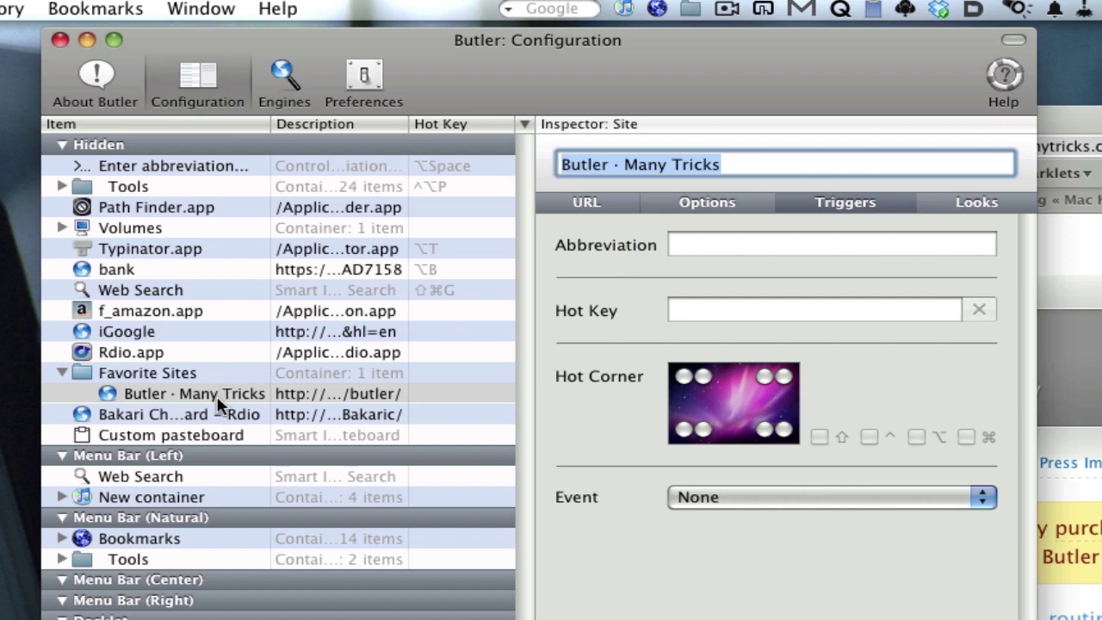
# - Move the Favorite Sites container with its Butler · Many Tricks page from the Hidden section to the start of Menu Bar (Left)
pyautogui.click(217, 401)
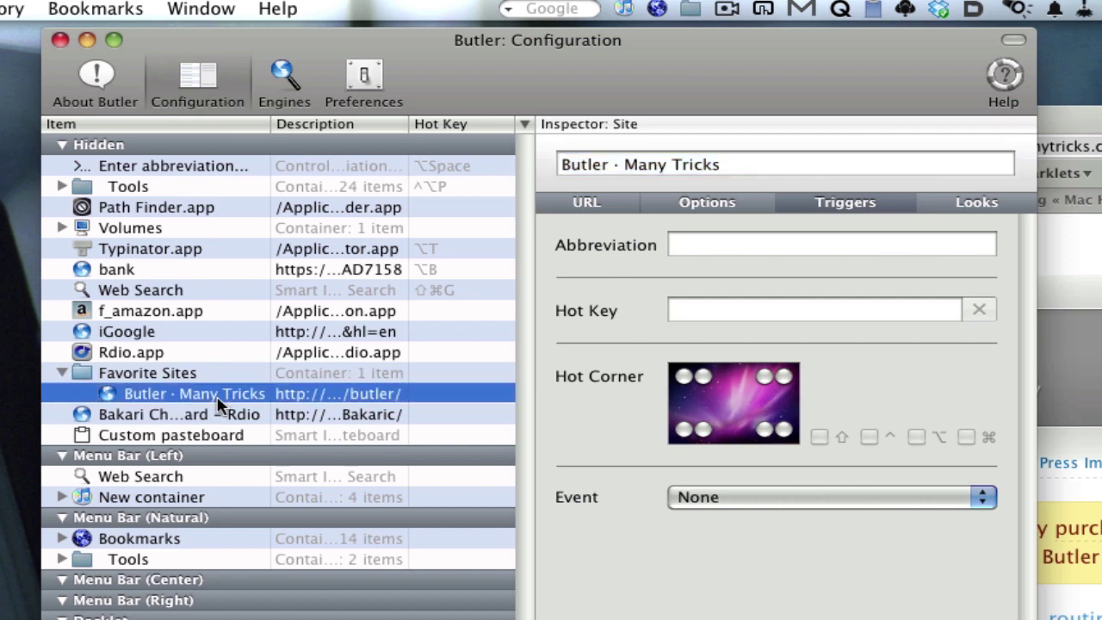
pyautogui.click(721, 166)
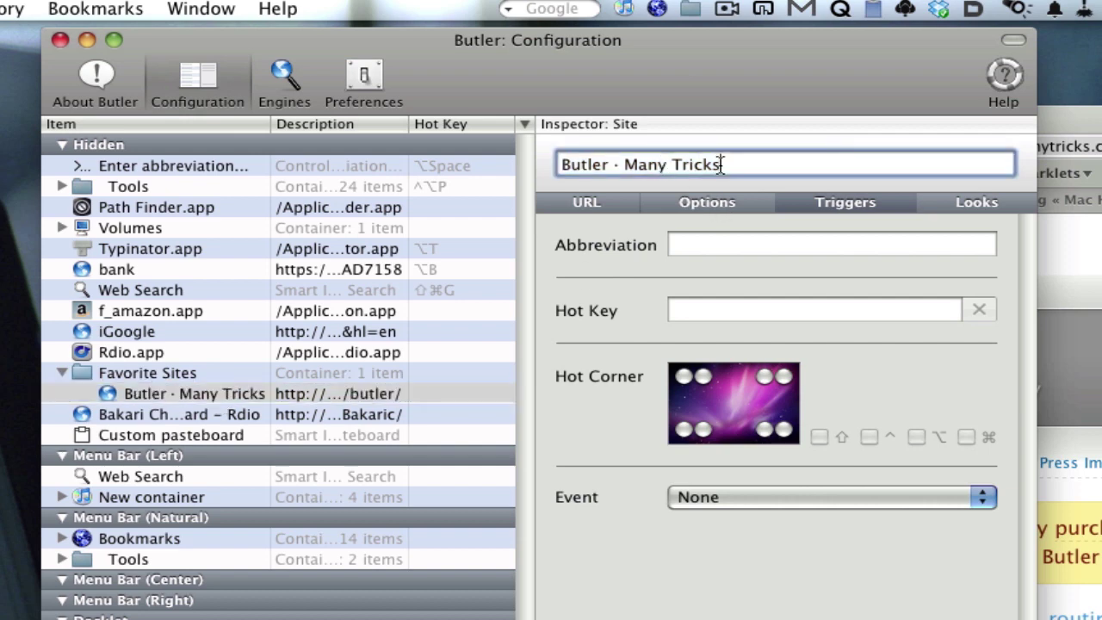
pyautogui.click(168, 395)
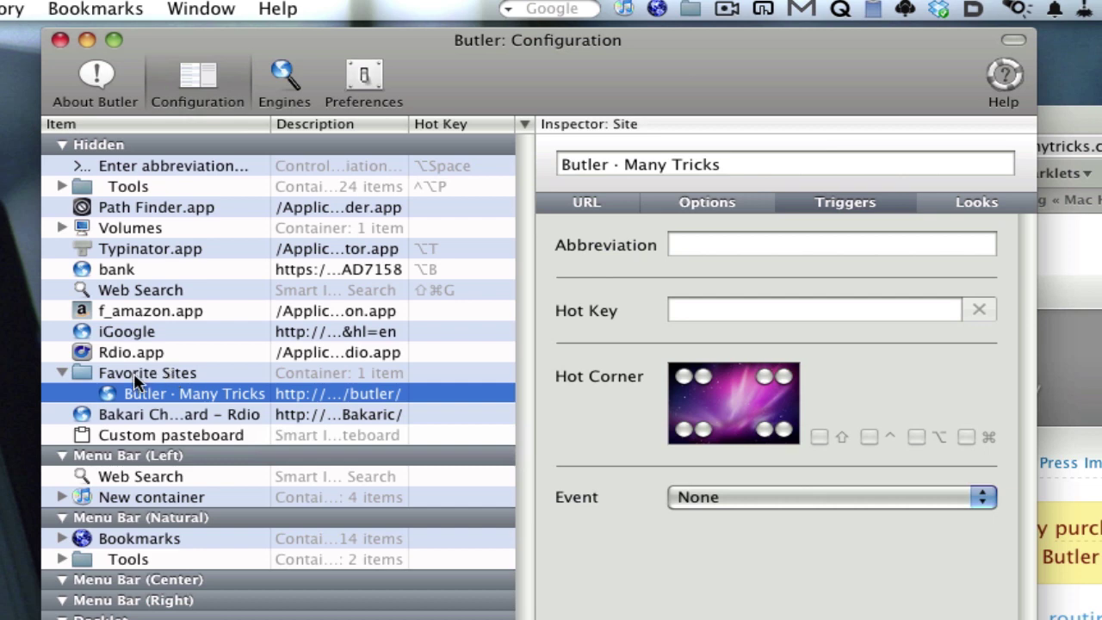
pyautogui.click(134, 376)
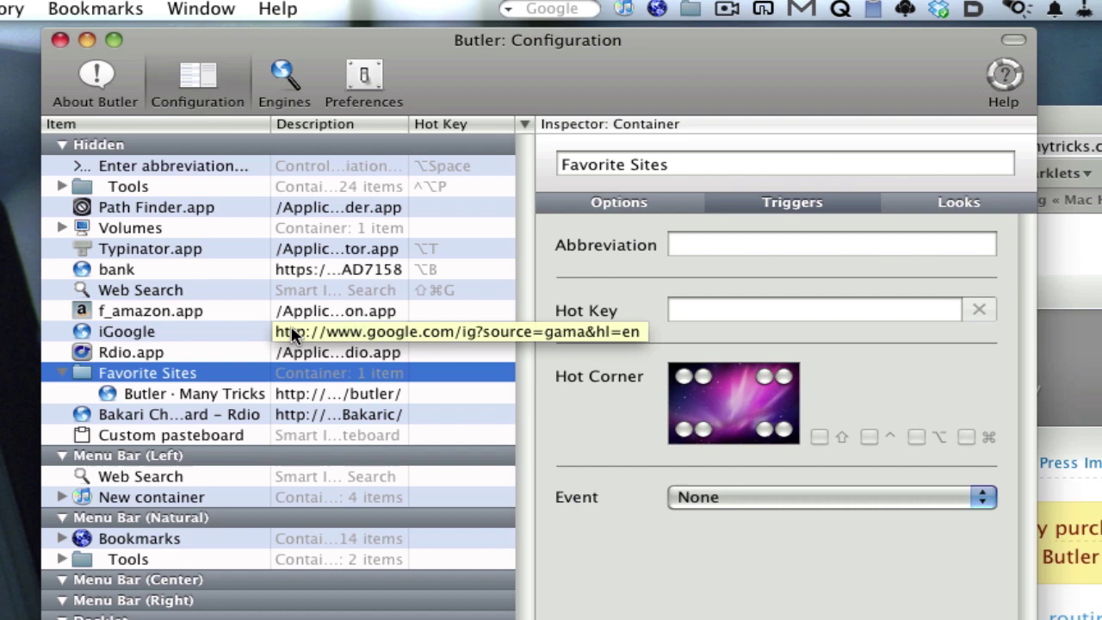
pyautogui.moveTo(81, 368); pyautogui.dragTo(94, 463)
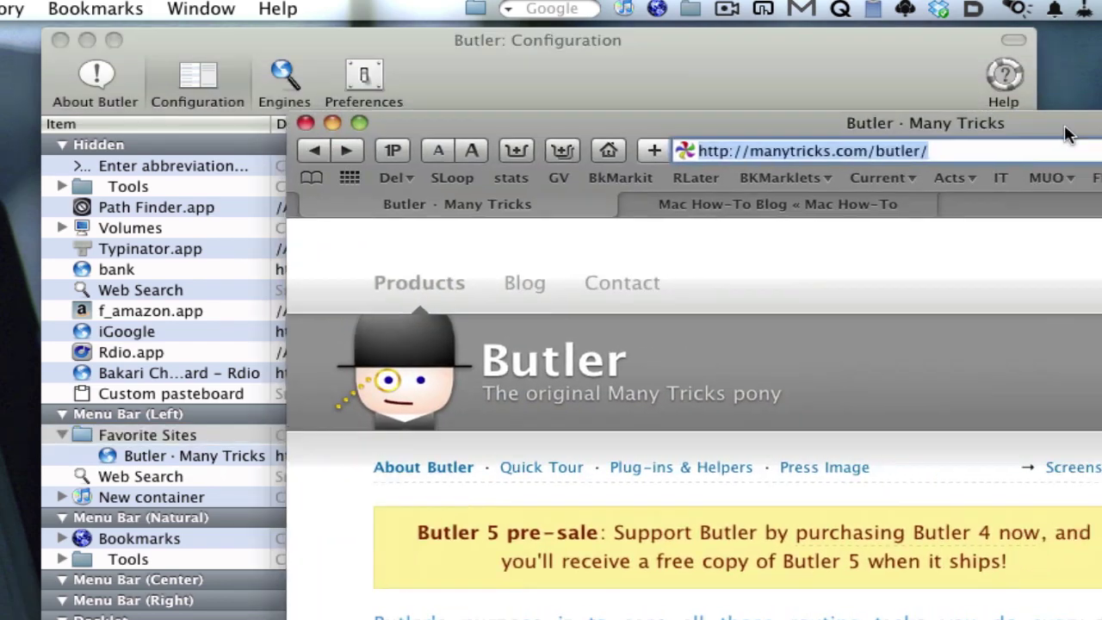
# - Switch to Safari, look over the Mac How-To Blog page, and return to the Butler configuration
pyautogui.moveTo(1070, 129); pyautogui.dragTo(830, 174)
pyautogui.click(759, 83)
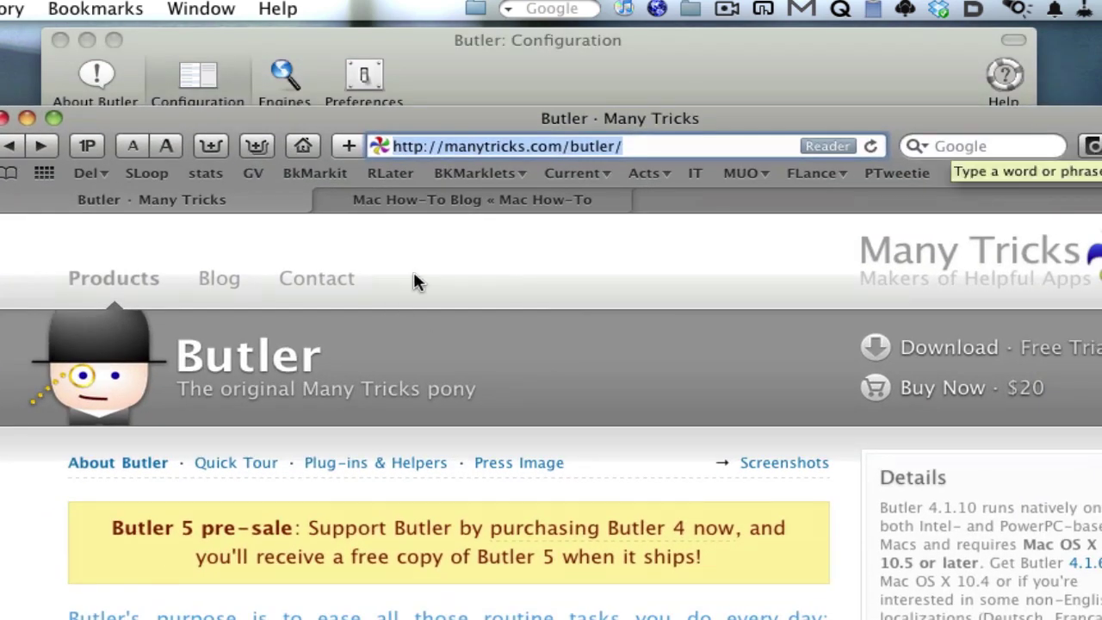
pyautogui.click(491, 196)
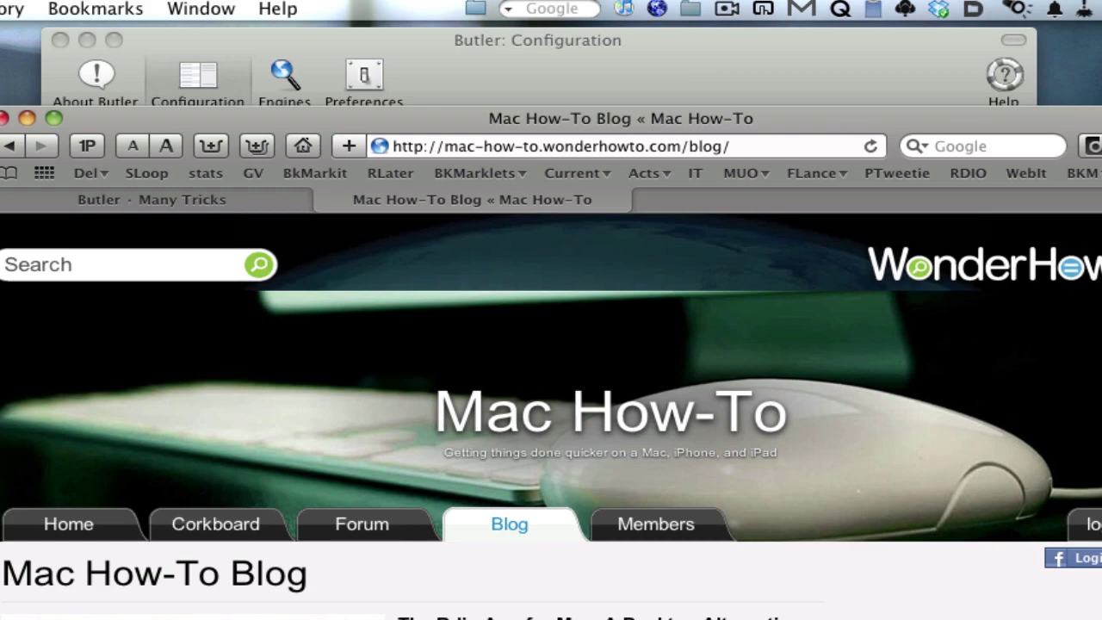
pyautogui.scroll(-10, 551, 417)
pyautogui.scroll(6, 551, 417)
pyautogui.scroll(-1, 551, 417)
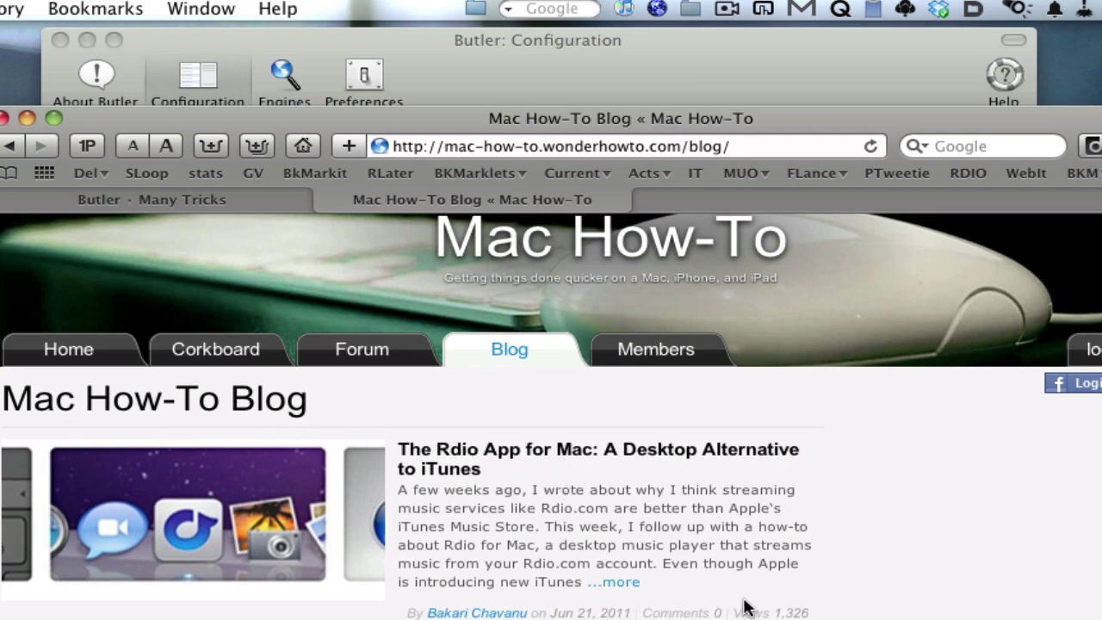
pyautogui.click(710, 50)
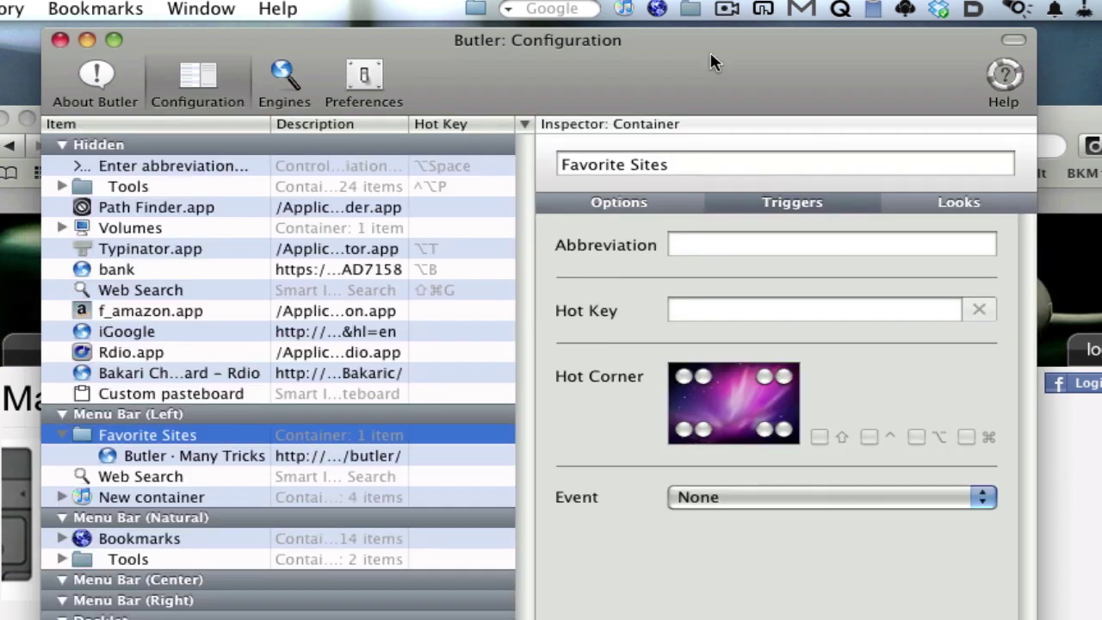